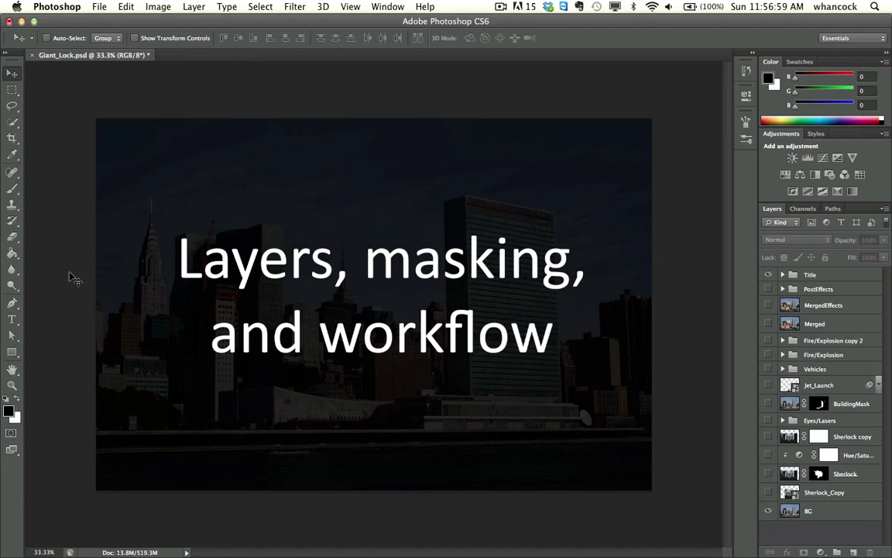
- Hide the Title group and look through the BuildingMask, Sherlock copy and Sherlock layers and their masks
left_click(768, 276)
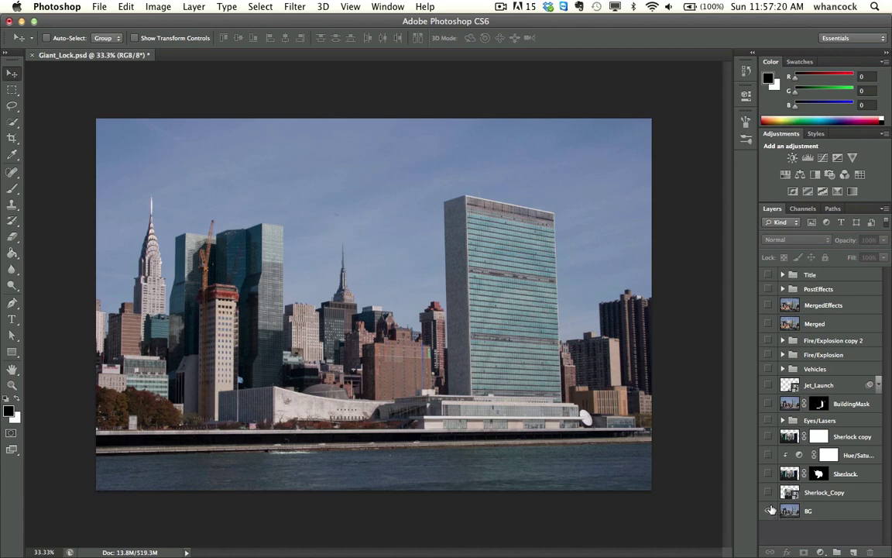
left_click(818, 473)
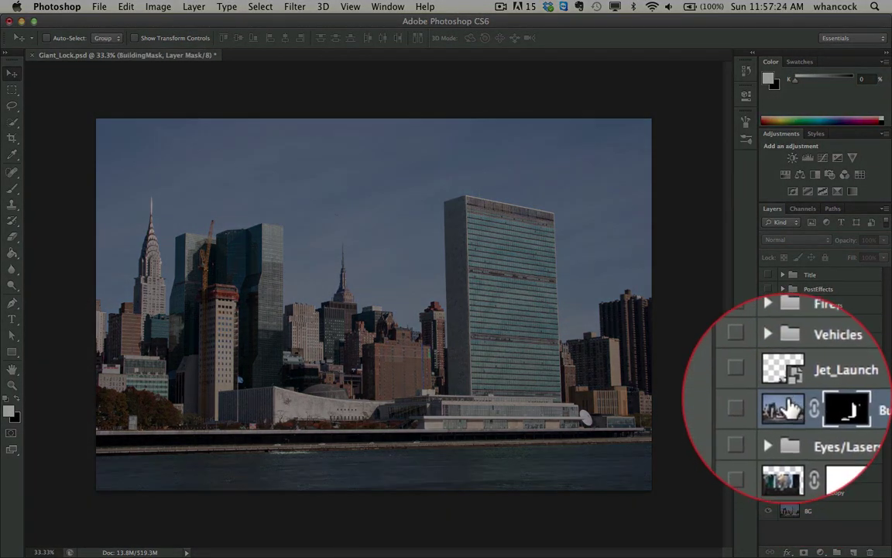
left_click(789, 443)
left_click(788, 476)
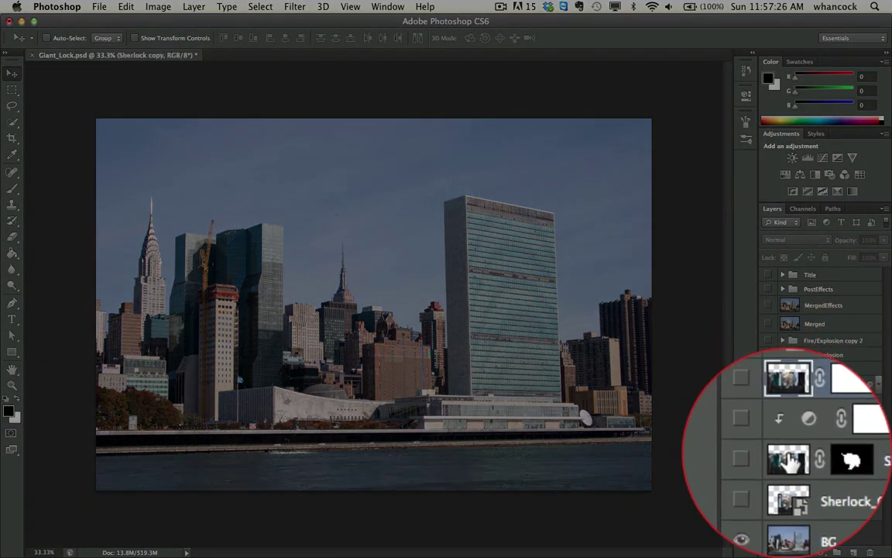
- Look at the Eyes/Lasers and Vehicles groups, expanding Vehicles to view its layers and collapsing it again
left_click(789, 422)
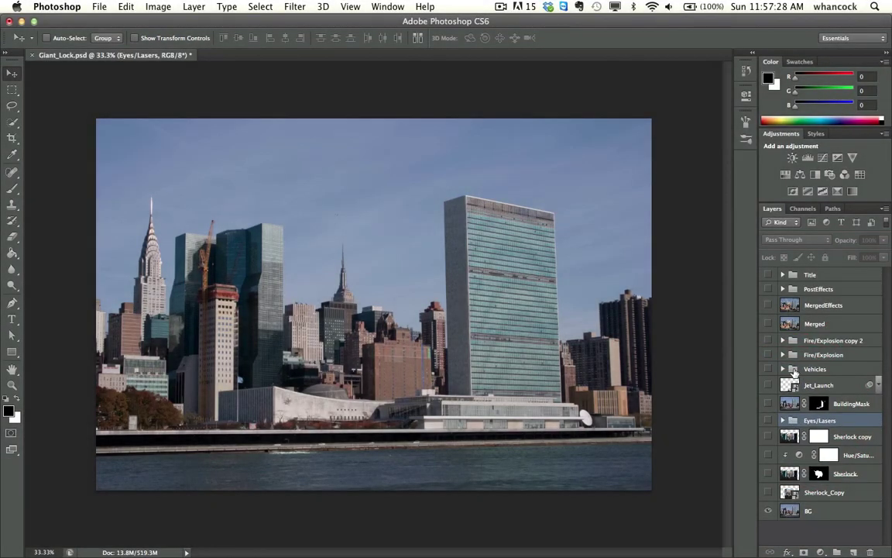
left_click(792, 369)
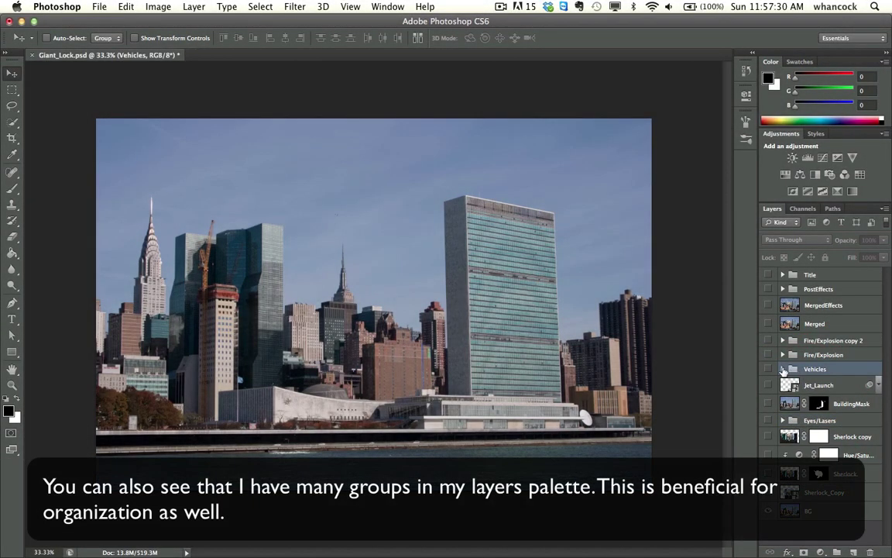
left_click(782, 369)
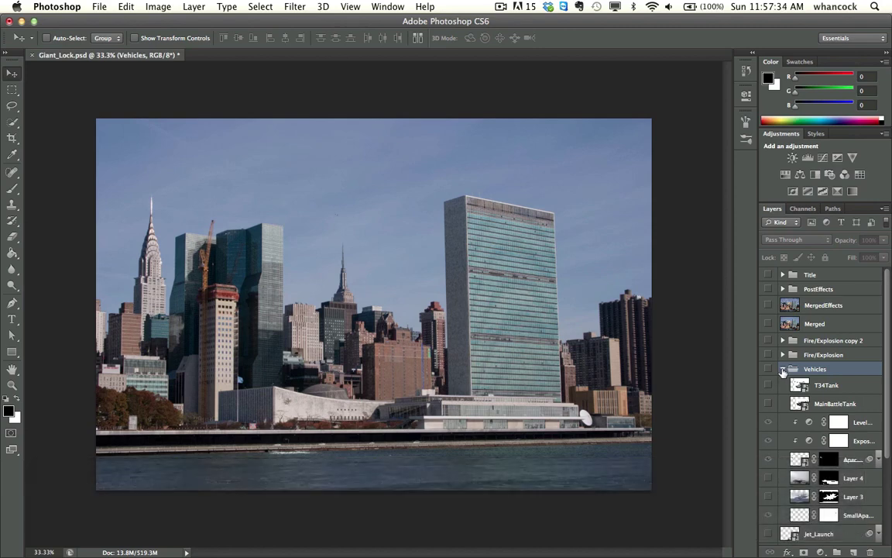
left_click(782, 370)
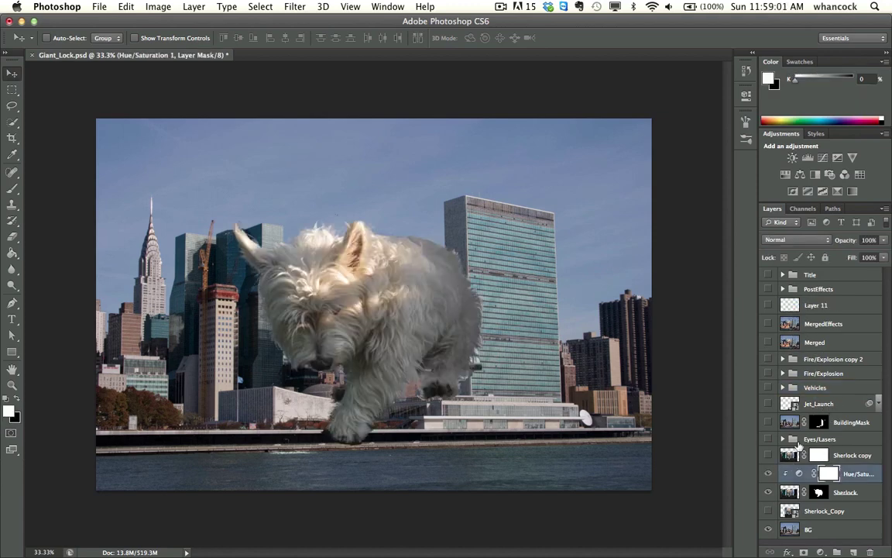
- Expand the Eyes/Lasers group to view its contents and collapse it again
left_click(793, 439)
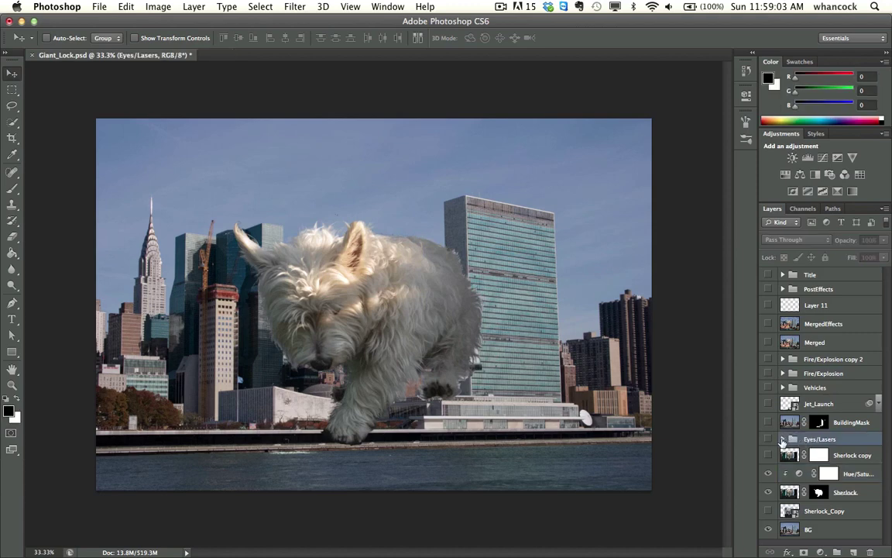
left_click(782, 439)
left_click(782, 439)
- Compare the masked Sherlock layer with the unmasked Sherlock_Copy photo by switching their visibility
left_click(768, 493)
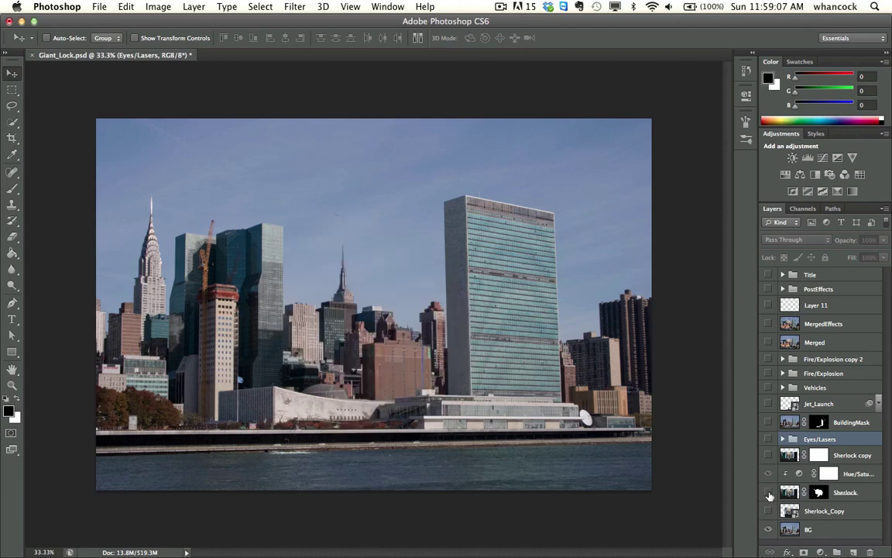
left_click(767, 511)
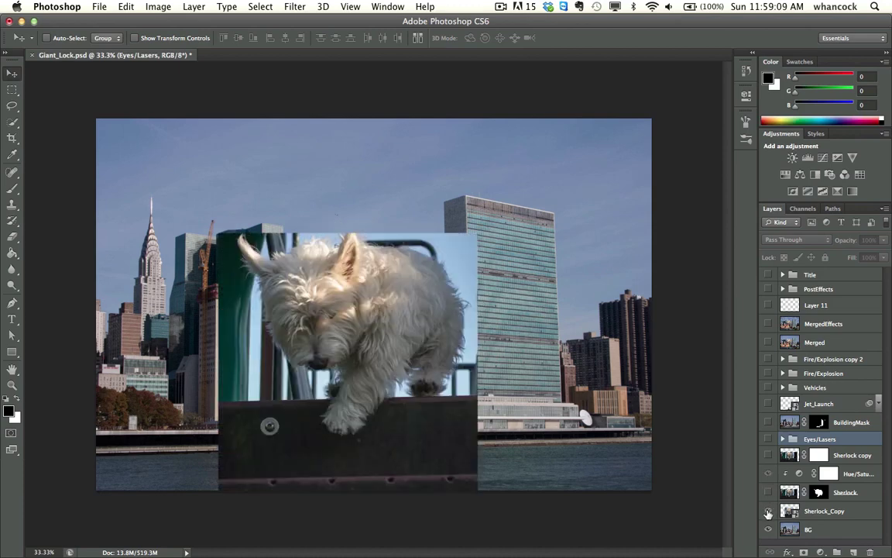
left_click(768, 511)
left_click(768, 493)
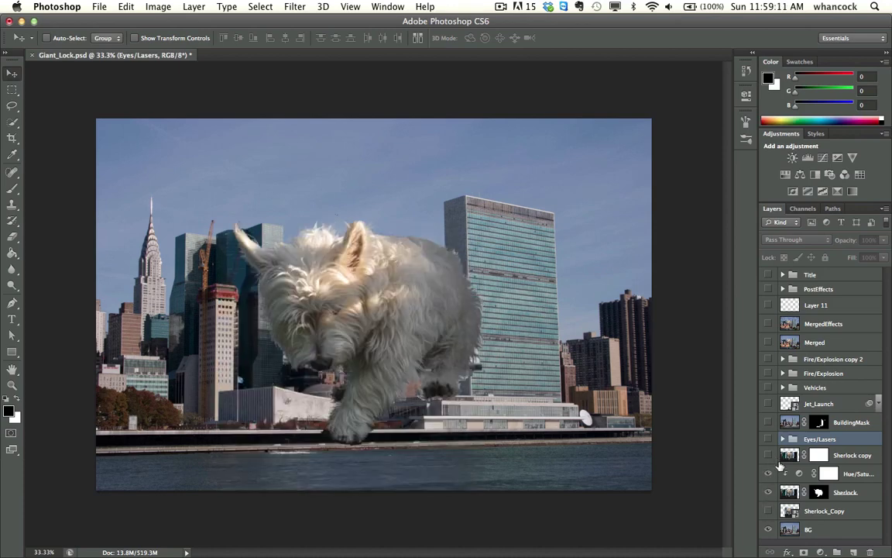
- Preview the Sherlock copy layer and the Eyes/Lasers group separately, leaving only the BG skyline visible
left_click(768, 493)
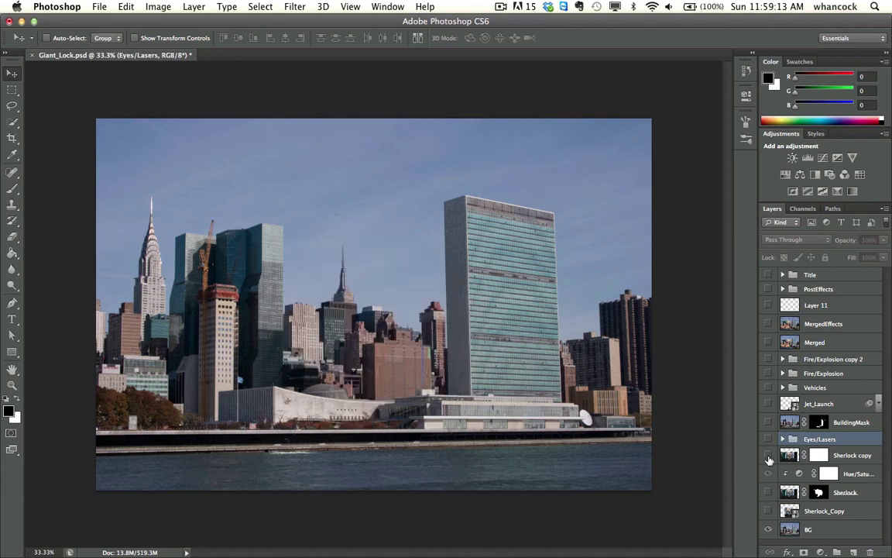
left_click(768, 456)
left_click(768, 455)
left_click(767, 439)
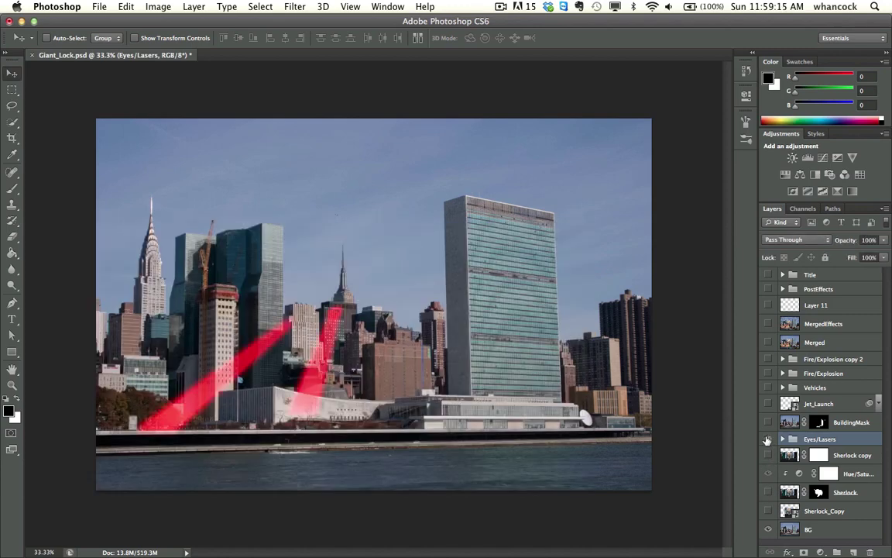
left_click(767, 439)
left_click(768, 493)
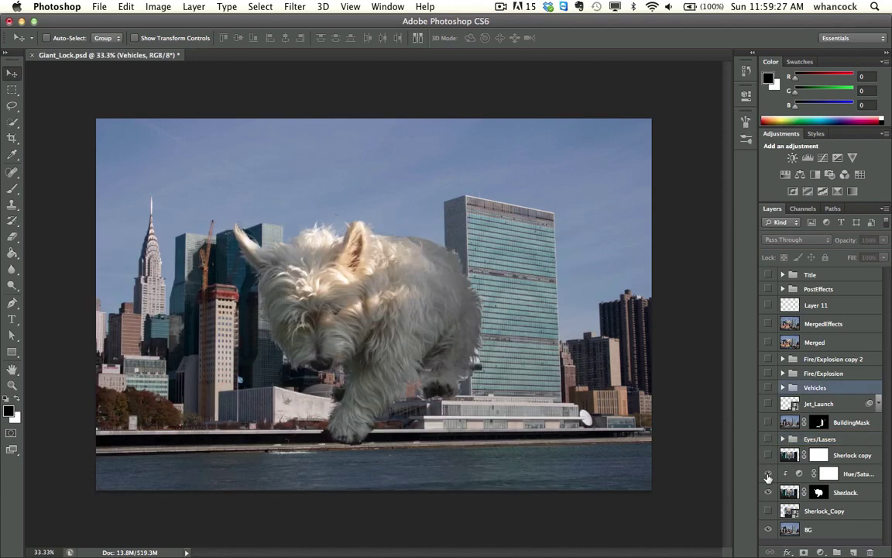
left_click(768, 492)
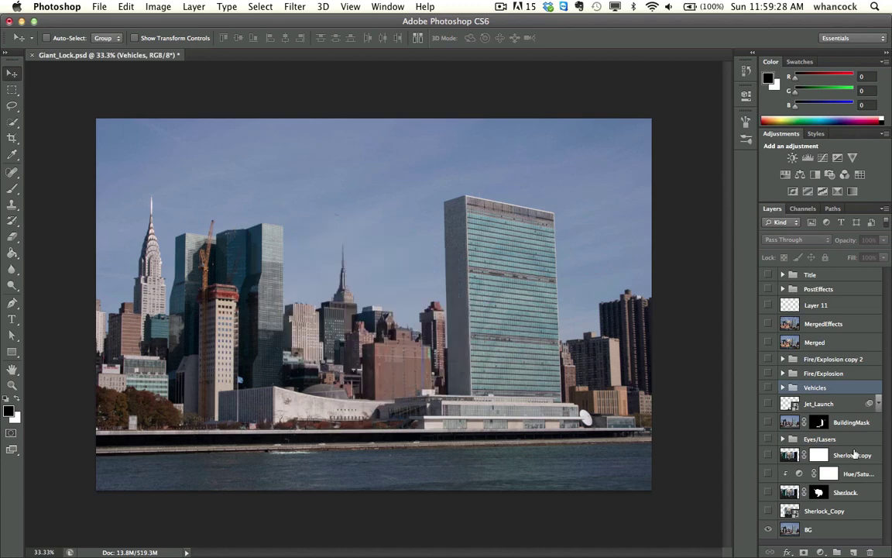
- Select the Sherlock_Copy smart object, preview the original dog photo over the skyline, and hide it again
left_click(787, 511)
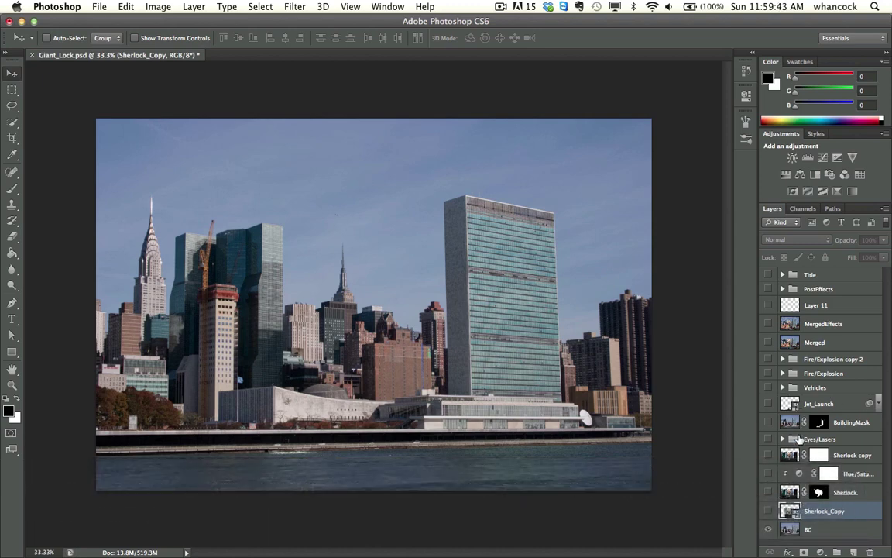
left_click(787, 496)
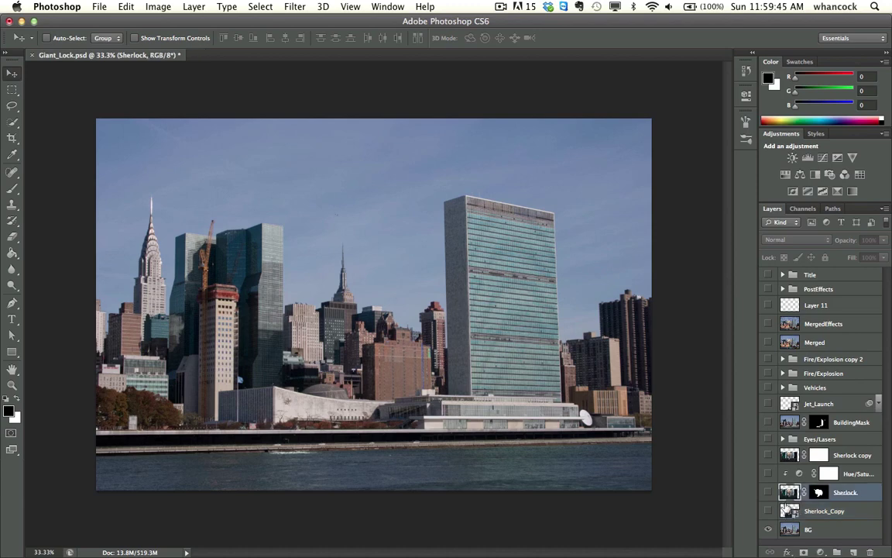
left_click(787, 511)
left_click(767, 511)
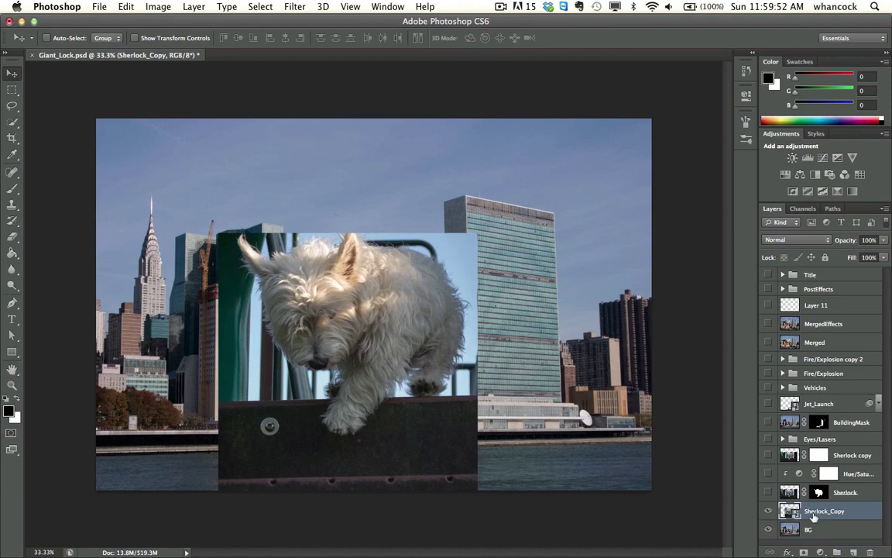
left_click(767, 510)
- Show the Sherlock layer and display its black-and-white layer mask on its own
left_click(790, 492)
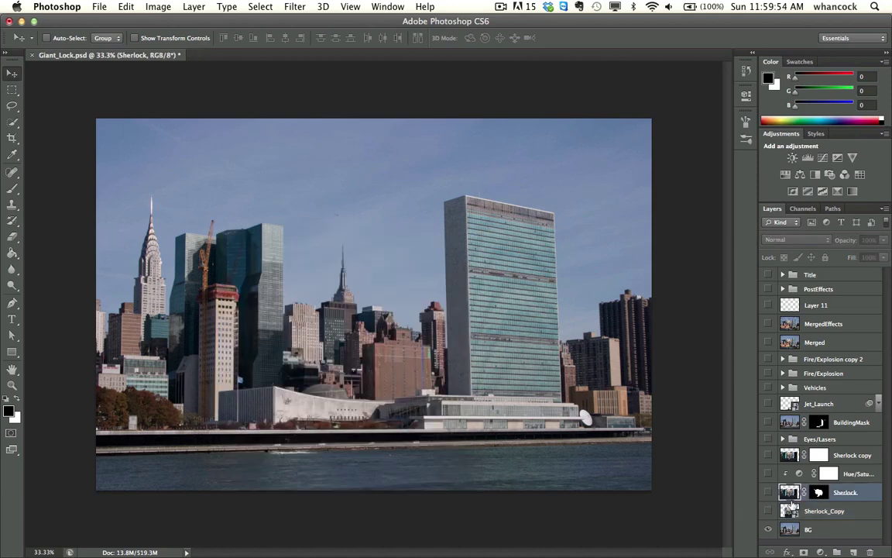
double_click(836, 494)
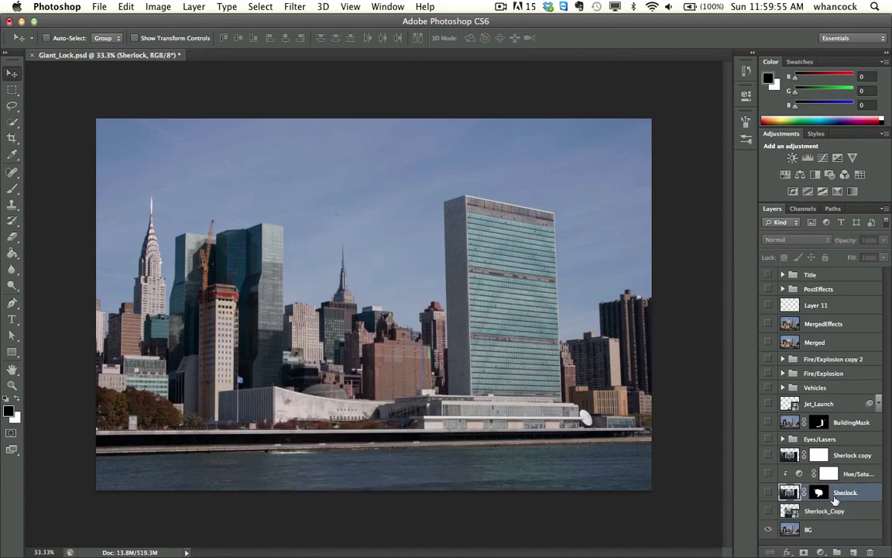
left_click(768, 492)
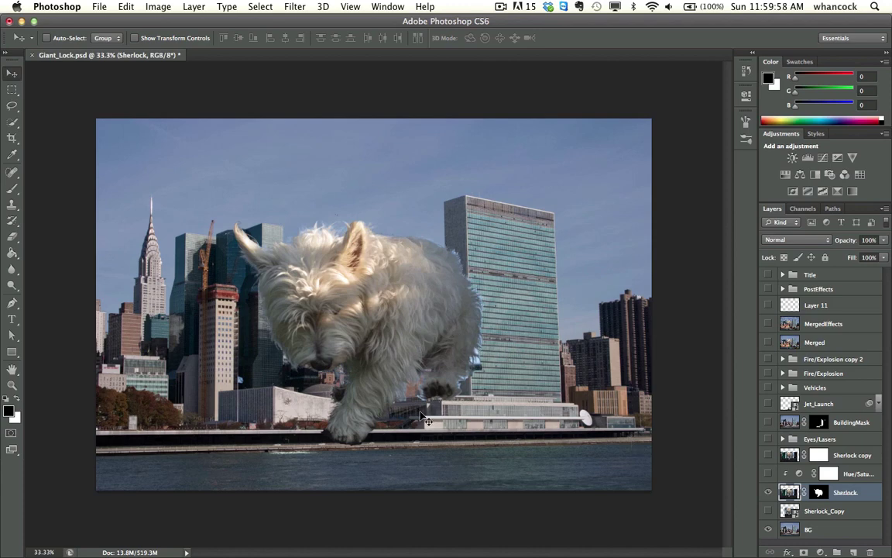
left_click(818, 494)
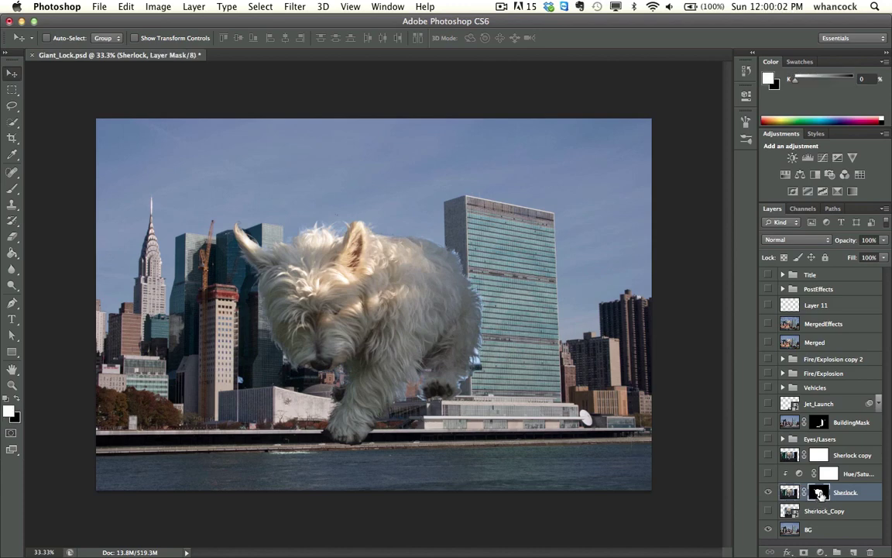
left_click(820, 494, "alt")
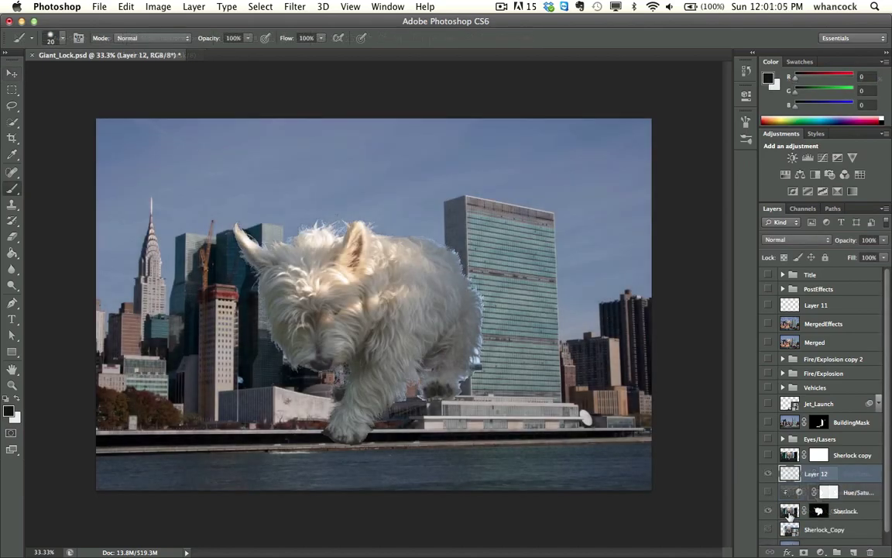
- Select Layer 12, then compare the full Sherlock_Copy photo with the Sherlock cutout, ending with only the cutout shown
left_click(788, 477)
left_click(767, 529)
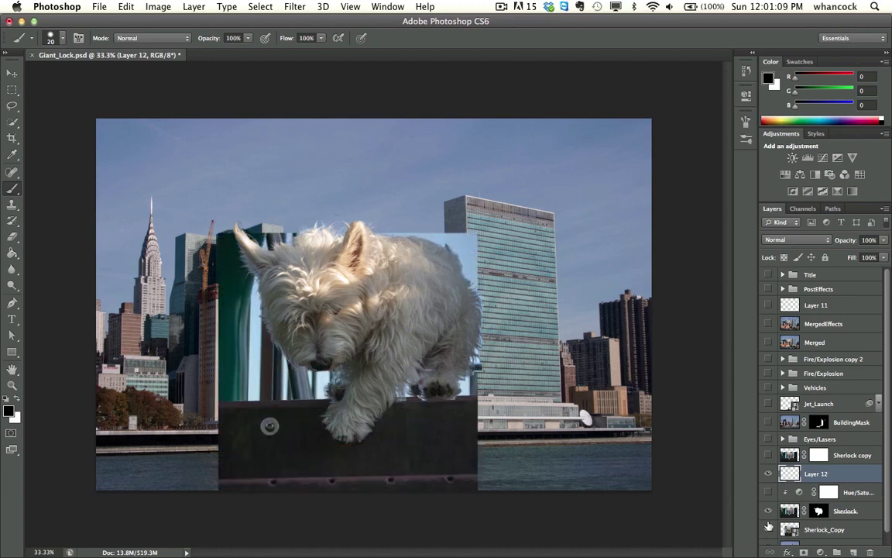
left_click(767, 510)
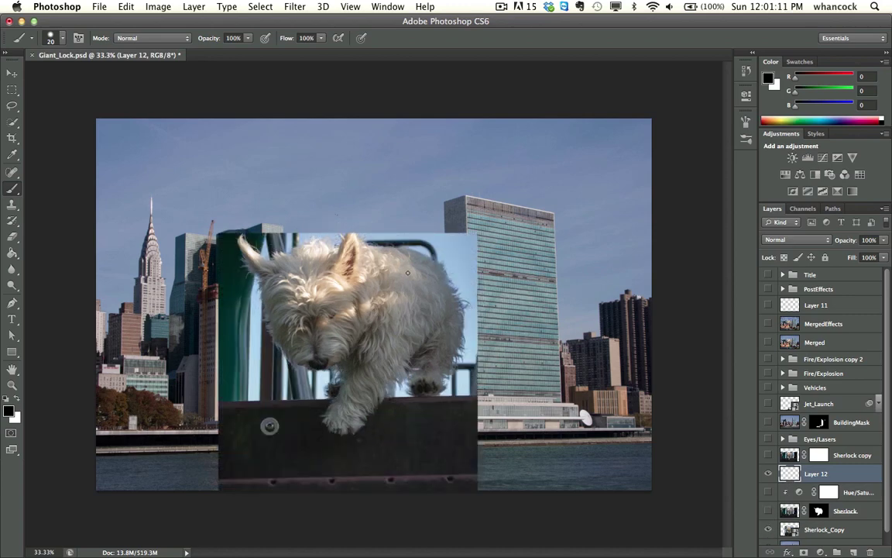
left_click(768, 529)
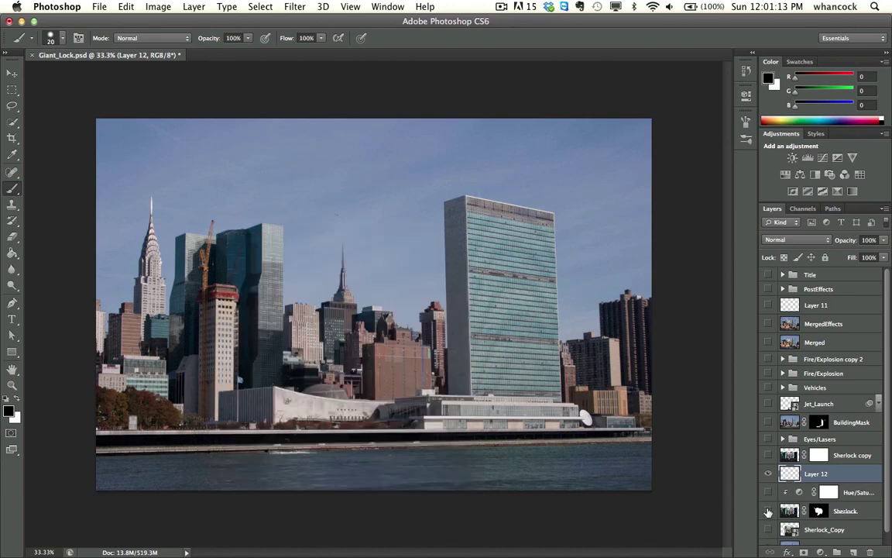
left_click(767, 510)
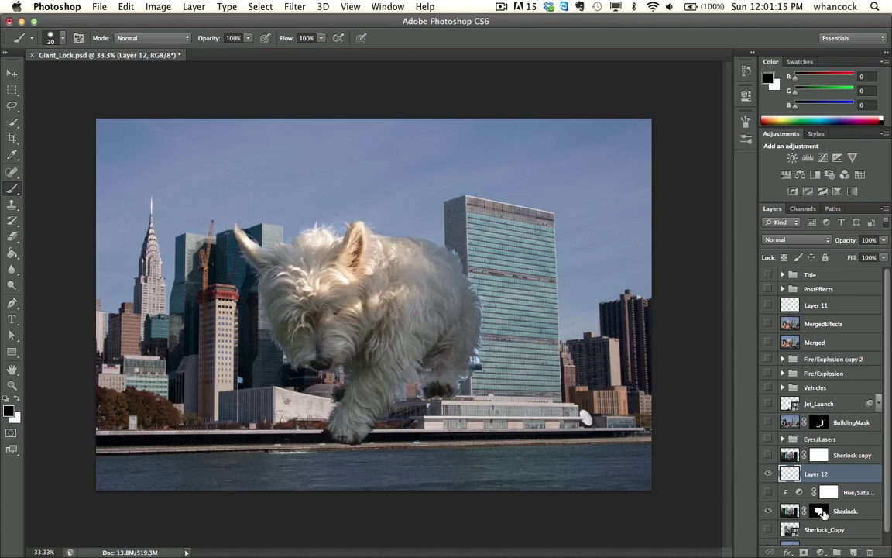
- Brush the black numbers 1 and 0 and the equations 1x1=1 and 1x0=0 across the sky on Layer 12
left_click(767, 474)
mouse_move(149, 140)
left_mouse_down()
mouse_move(155, 164)
mouse_move(142, 166)
mouse_move(176, 167)
left_mouse_up()
mouse_move(254, 136)
left_mouse_down()
mouse_move(267, 168)
mouse_move(257, 136)
left_mouse_up()
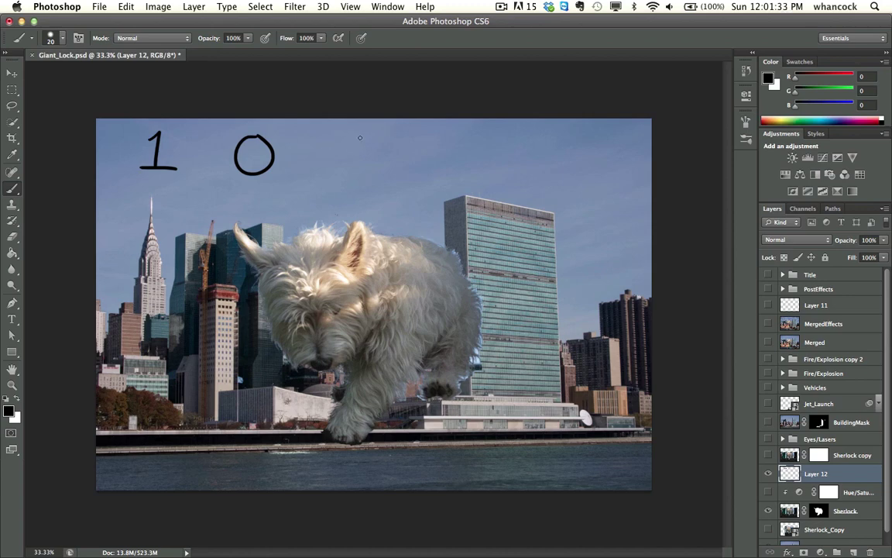
mouse_move(359, 138)
left_mouse_down()
mouse_move(367, 166)
mouse_move(379, 165)
left_mouse_up()
left_click_drag(385, 144, 404, 160)
mouse_move(402, 145)
left_mouse_down()
mouse_move(385, 162)
mouse_move(425, 166)
mouse_move(464, 144)
left_mouse_up()
left_click_drag(445, 157, 465, 157)
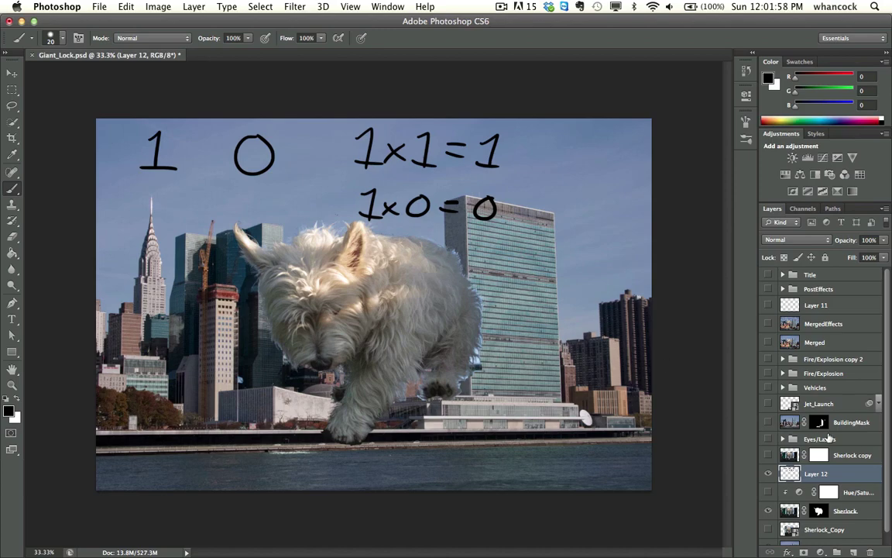
- Examine the Sherlock layer's mask on its own, then return to Layer 12 in the full composite
left_click(818, 511)
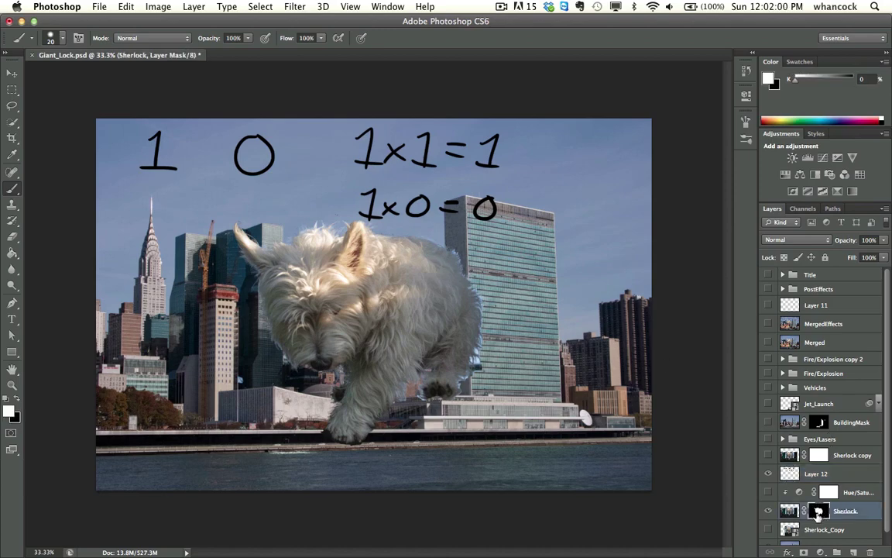
left_click(818, 511, "alt")
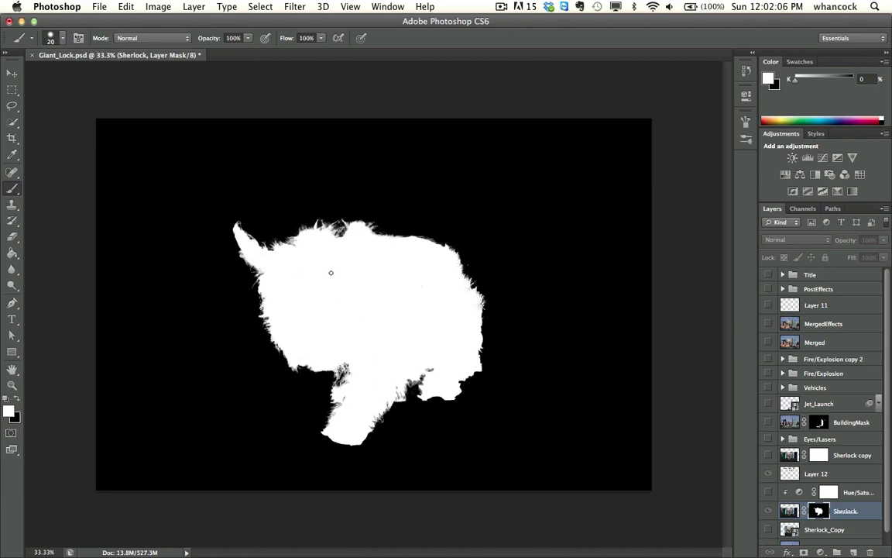
left_click(777, 476)
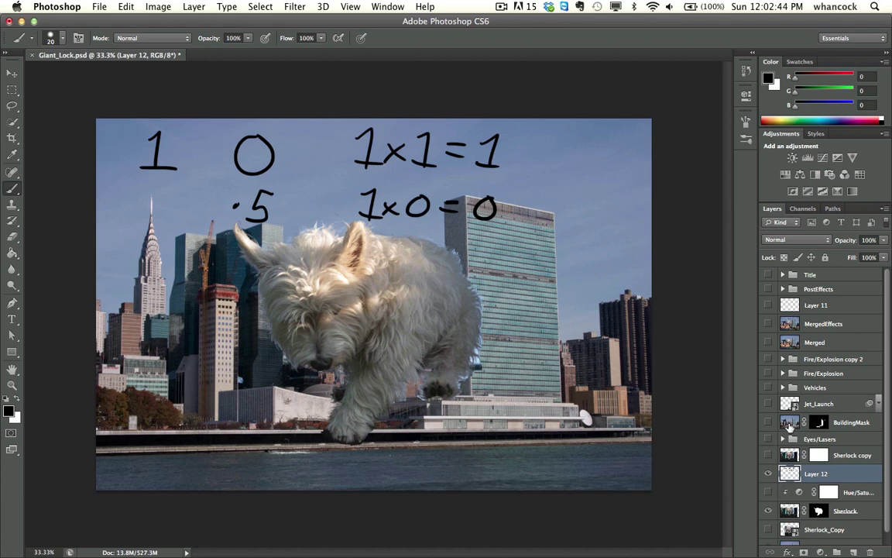
- Select and show the original Sherlock_Copy photo, and hide the Sherlock cutout and Layer 12
left_click(788, 424)
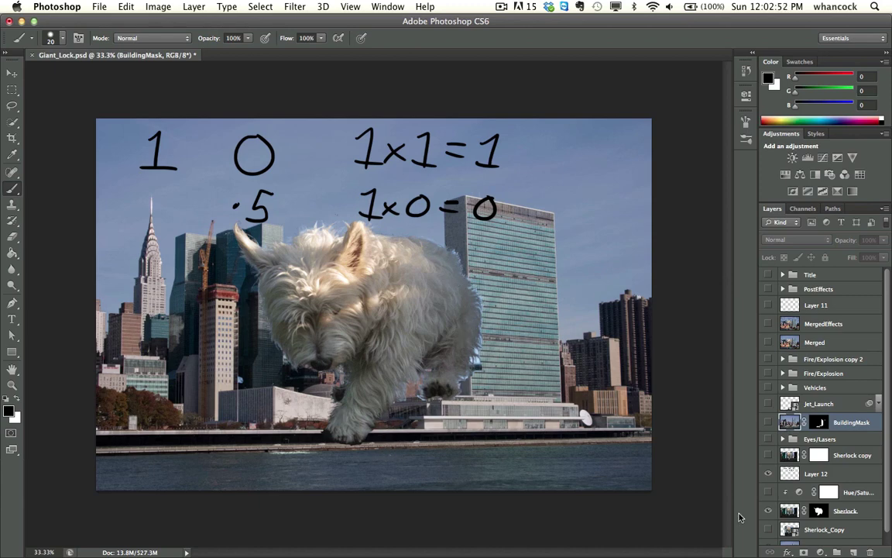
left_click(788, 530)
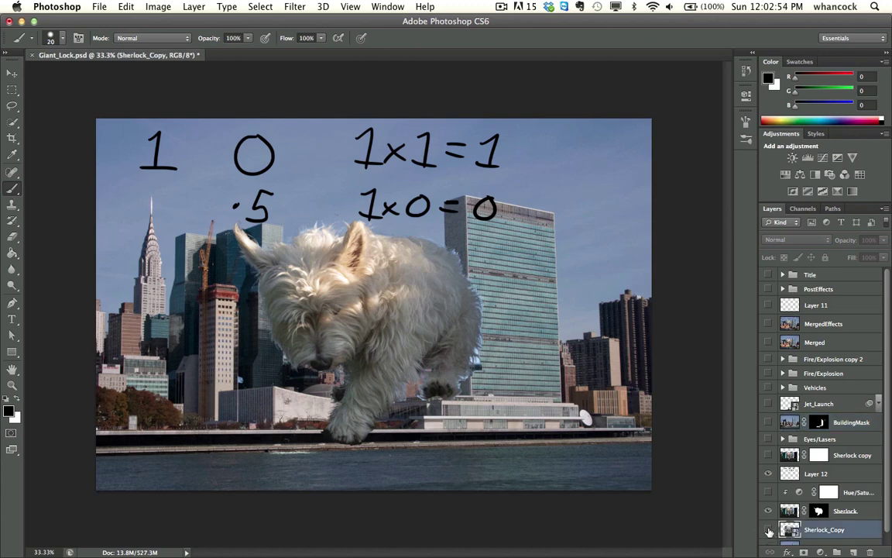
left_click(768, 529)
left_click(768, 511)
left_click(768, 473)
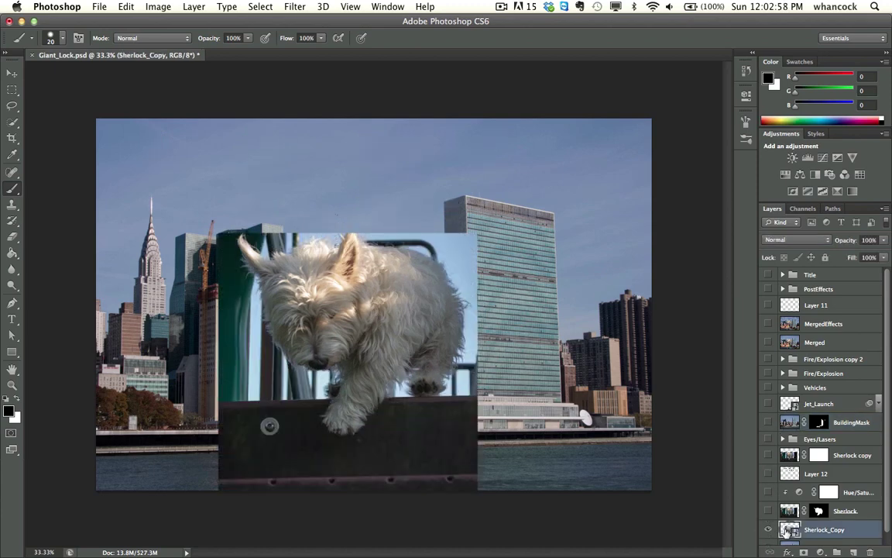
- Add a white layer mask to the Sherlock_Copy layer and make black the painting color
scroll(887, 407, "down", 1)
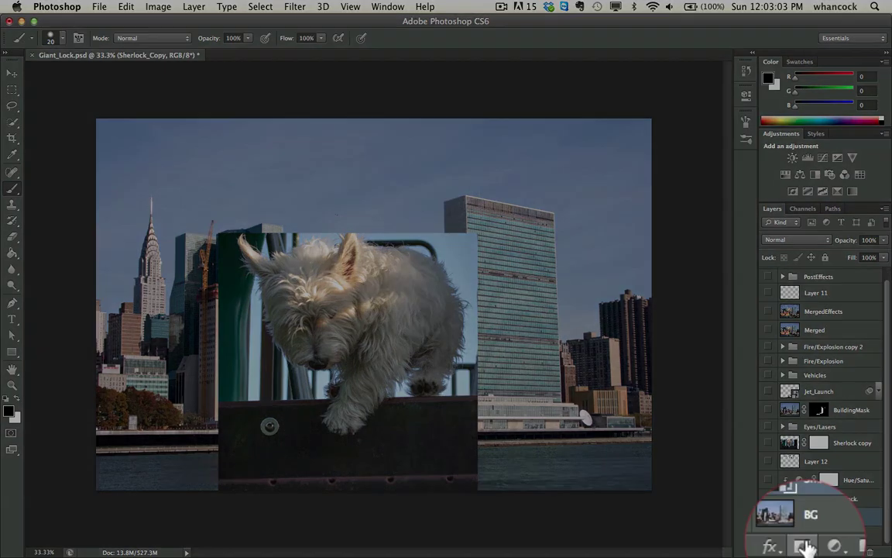
left_click(803, 552)
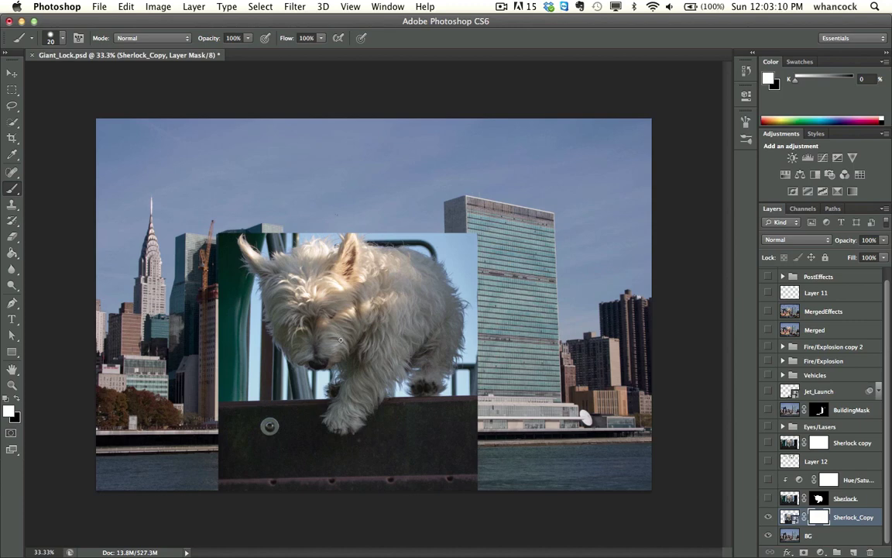
left_click_drag(16, 192, 39, 184)
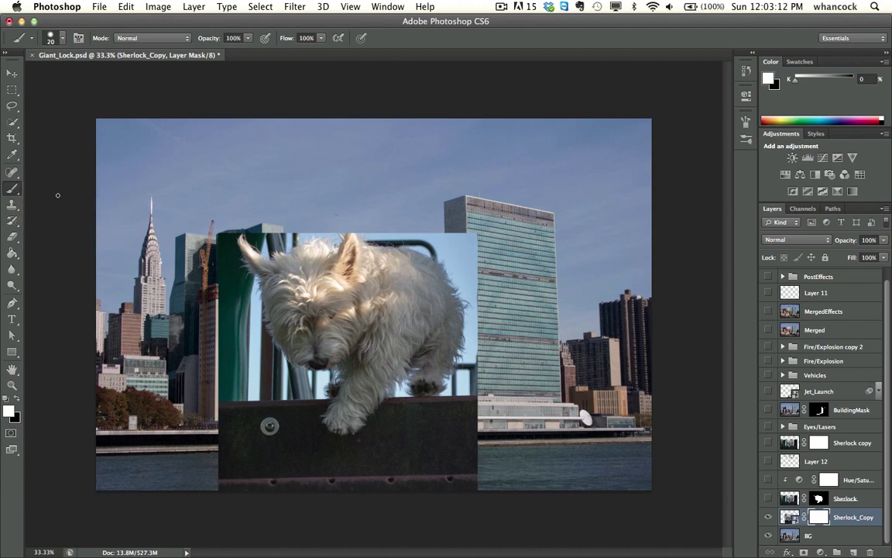
left_click(17, 399)
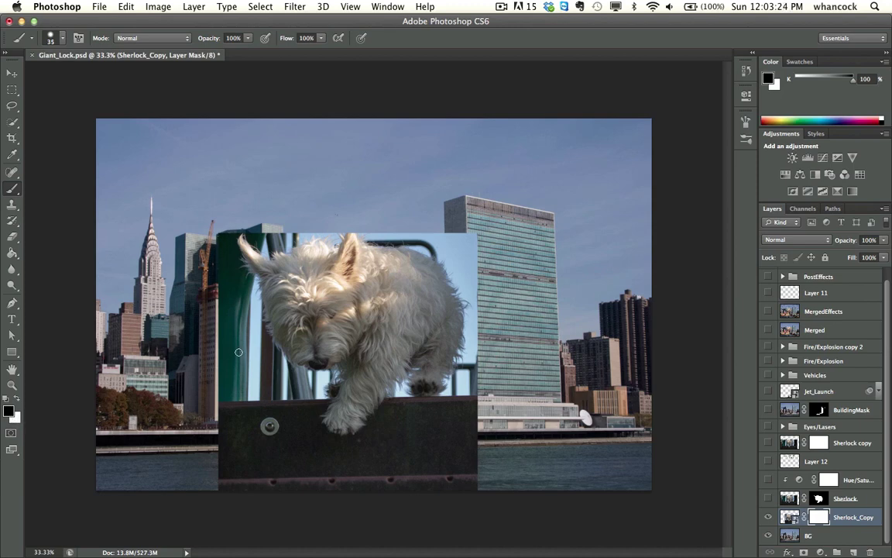
- Enlarge the brush to 175 px and paint black on the Sherlock_Copy mask to hide the photo background around the dog
key("bracketright")
key("bracketright")
key("bracketright")
key("bracketright")
key("bracketright")
key("bracketright")
key("bracketright")
key("bracketright")
left_click(63, 38)
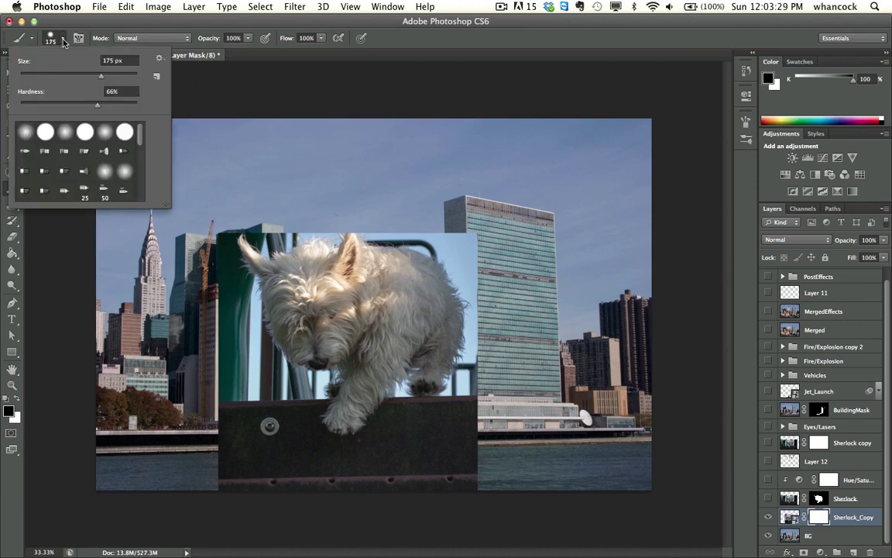
left_click(216, 82)
mouse_move(216, 293)
left_mouse_down()
mouse_move(233, 389)
mouse_move(224, 344)
mouse_move(226, 469)
mouse_move(238, 481)
mouse_move(359, 499)
mouse_move(515, 497)
mouse_move(365, 491)
mouse_move(492, 463)
mouse_move(352, 467)
mouse_move(444, 444)
mouse_move(414, 423)
mouse_move(477, 416)
mouse_move(480, 436)
mouse_move(462, 422)
mouse_move(492, 343)
mouse_move(489, 261)
mouse_move(488, 273)
mouse_move(467, 240)
mouse_move(419, 223)
mouse_move(463, 243)
mouse_move(493, 289)
mouse_move(485, 355)
mouse_move(457, 412)
mouse_move(399, 428)
mouse_move(363, 459)
mouse_move(302, 466)
mouse_move(240, 445)
mouse_move(257, 480)
mouse_move(255, 396)
mouse_move(298, 392)
mouse_move(285, 437)
mouse_move(286, 450)
mouse_move(293, 445)
mouse_move(262, 446)
mouse_move(292, 456)
mouse_move(309, 441)
mouse_move(296, 408)
mouse_move(302, 396)
mouse_move(237, 344)
mouse_move(244, 368)
mouse_move(235, 376)
mouse_move(247, 347)
mouse_move(236, 287)
mouse_move(196, 215)
mouse_move(223, 222)
mouse_move(228, 294)
mouse_move(319, 433)
left_mouse_up()
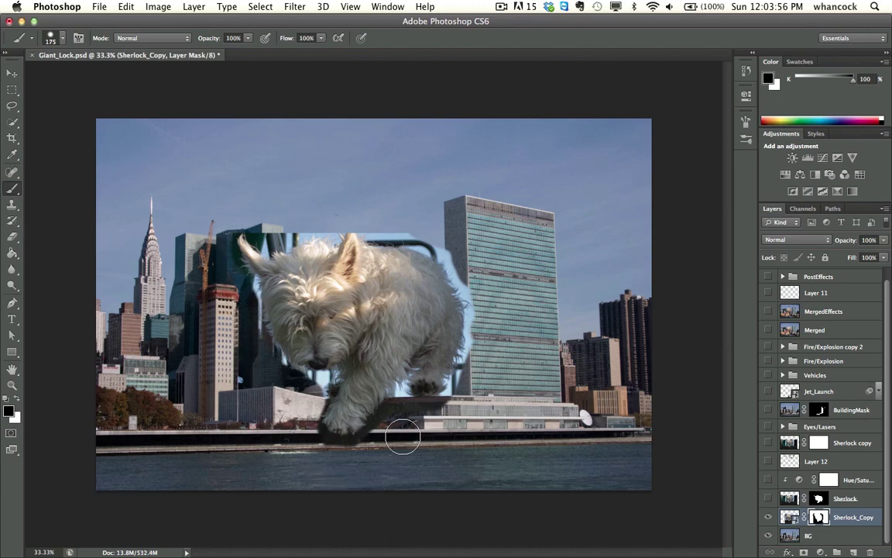
mouse_move(398, 434)
left_mouse_down()
mouse_move(404, 412)
mouse_move(469, 395)
left_mouse_up()
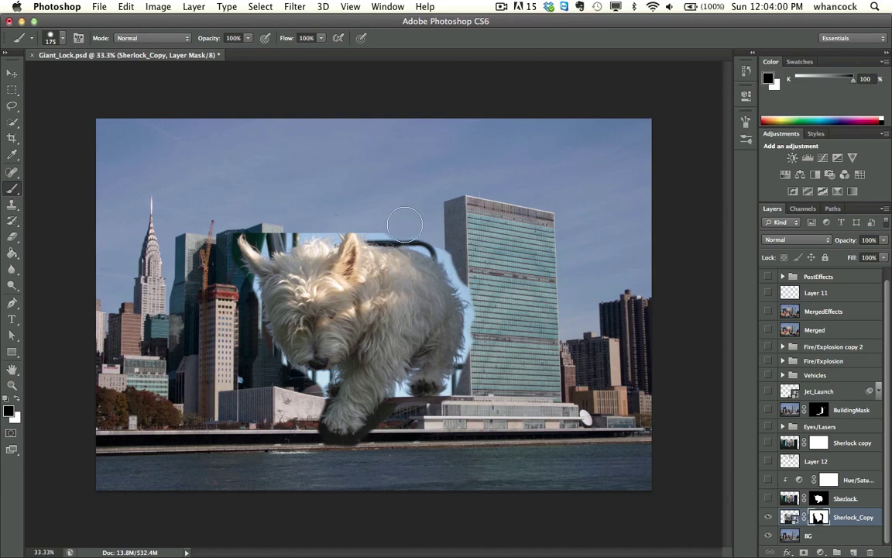
- Compare the Sherlock cutout with the roughly masked Sherlock_Copy up close, ending with only Sherlock_Copy shown over BG
key("super+plus")
key("super+plus")
key("super+plus")
key("super+plus")
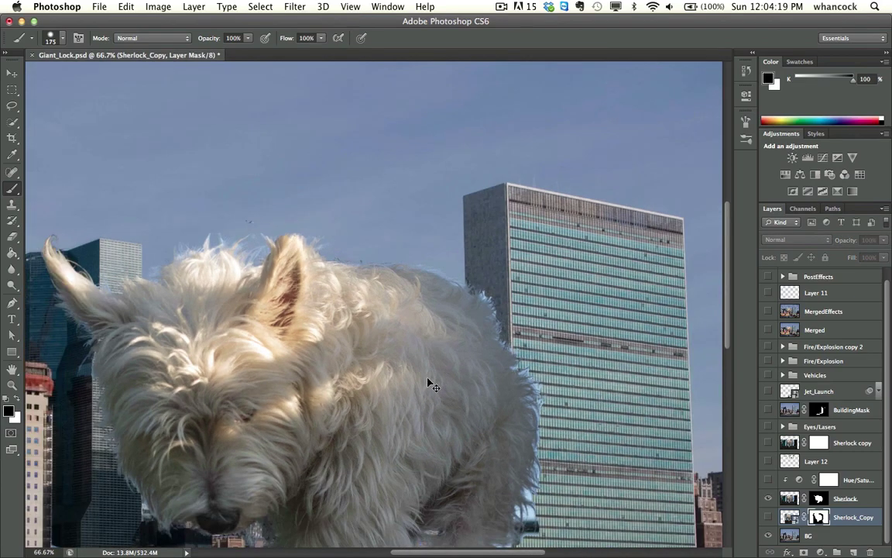
key("super+minus")
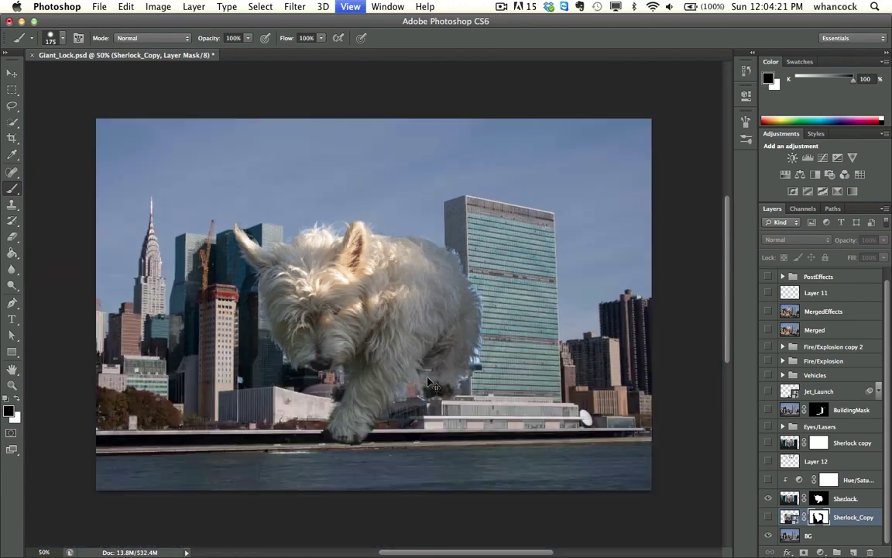
key("super+plus")
key("super+plus")
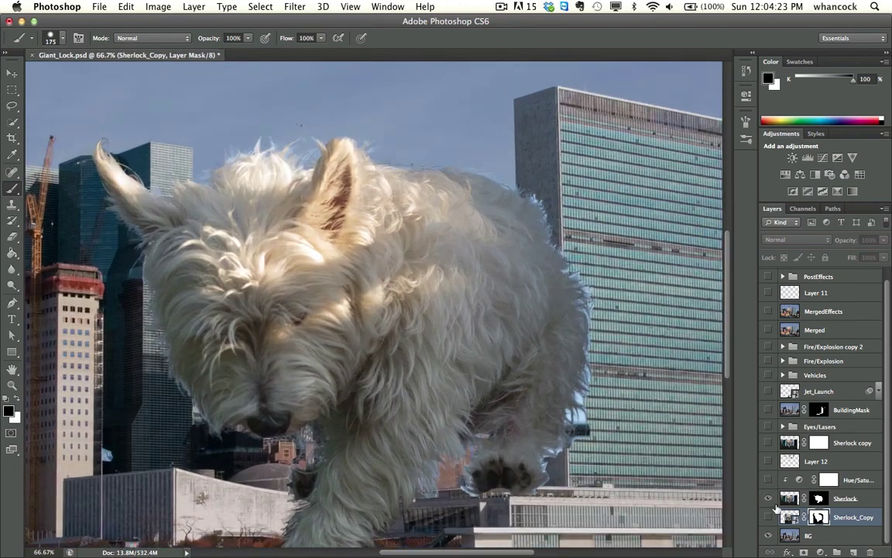
left_click(768, 516)
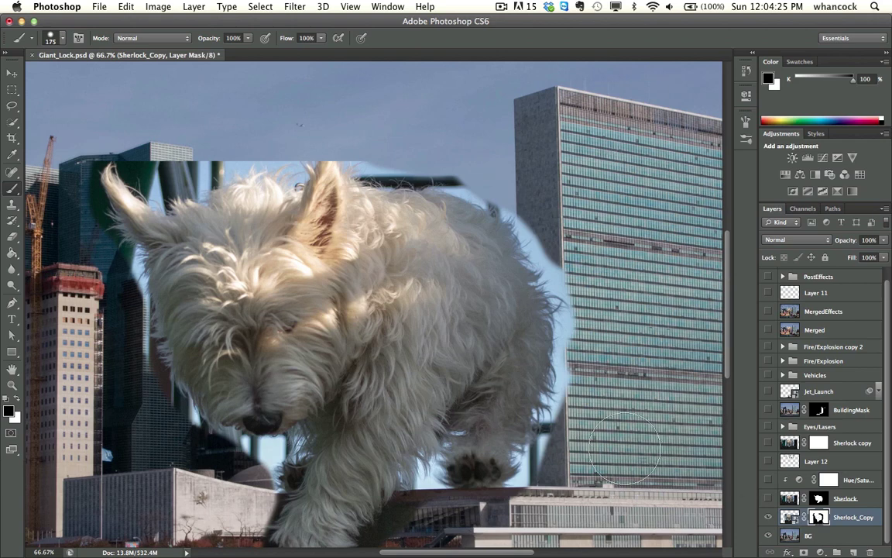
- Paint white on the Sherlock_Copy mask to bring back the hidden photo background around the dog and beneath its paws
left_click(18, 400)
mouse_move(520, 314)
left_mouse_down()
mouse_move(582, 331)
mouse_move(534, 275)
mouse_move(515, 228)
mouse_move(349, 186)
mouse_move(514, 162)
left_mouse_up()
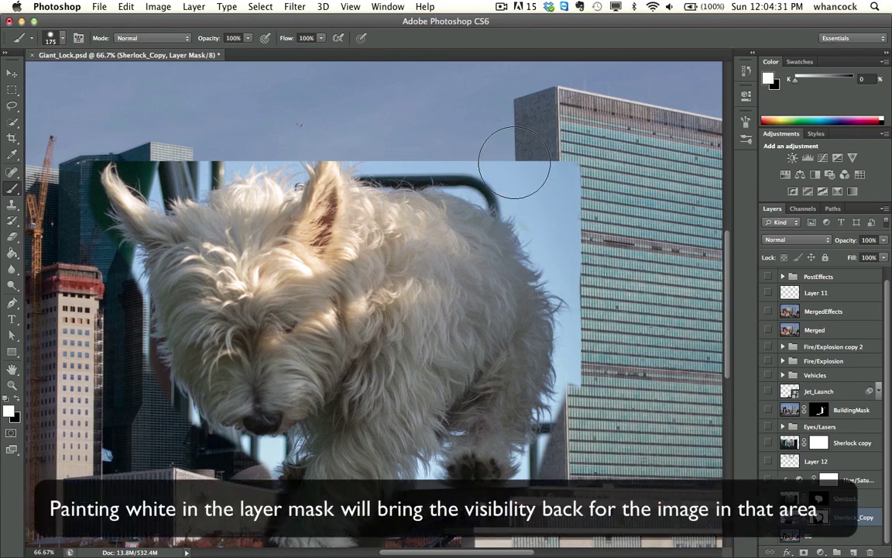
mouse_move(116, 144)
left_mouse_down()
mouse_move(73, 179)
mouse_move(101, 290)
mouse_move(81, 364)
mouse_move(109, 457)
mouse_move(143, 364)
mouse_move(207, 422)
mouse_move(225, 456)
mouse_move(244, 465)
mouse_move(132, 464)
mouse_move(164, 491)
mouse_move(82, 437)
left_mouse_up()
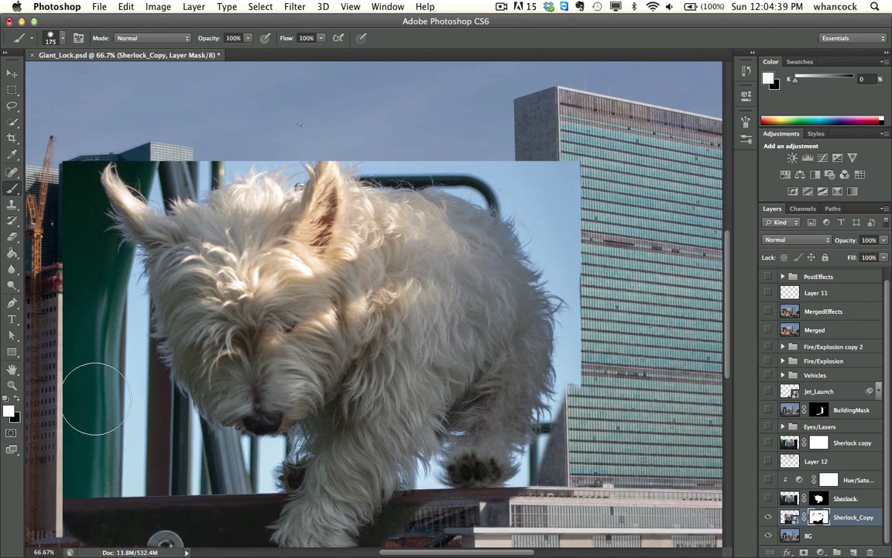
mouse_move(398, 494)
left_mouse_down()
mouse_move(527, 434)
mouse_move(515, 457)
mouse_move(512, 534)
mouse_move(476, 488)
mouse_move(494, 462)
left_mouse_up()
scroll(516, 349, "down", 10)
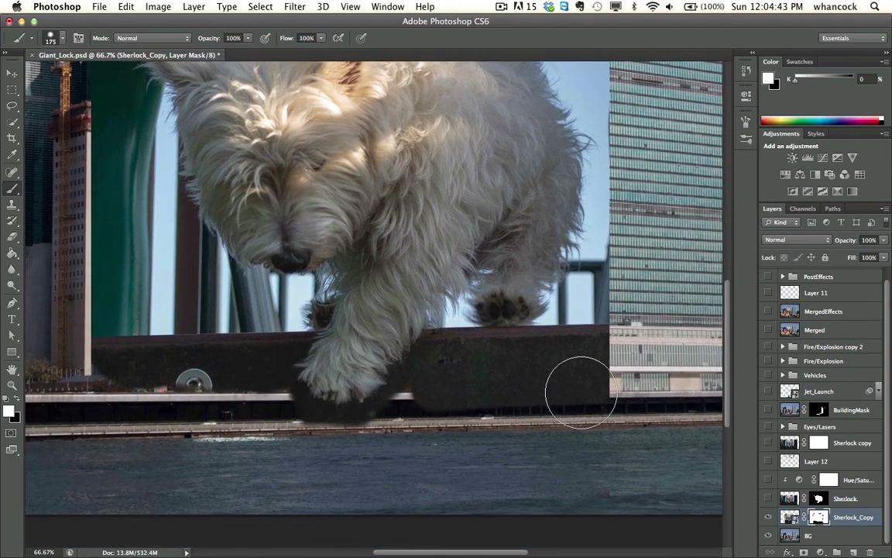
mouse_move(581, 393)
left_mouse_down()
mouse_move(591, 471)
mouse_move(548, 410)
mouse_move(342, 397)
mouse_move(250, 405)
mouse_move(515, 422)
mouse_move(406, 453)
mouse_move(582, 442)
mouse_move(601, 521)
mouse_move(601, 512)
mouse_move(498, 504)
mouse_move(85, 509)
mouse_move(85, 339)
mouse_move(98, 445)
mouse_move(145, 360)
mouse_move(124, 483)
mouse_move(228, 372)
mouse_move(123, 491)
mouse_move(314, 412)
mouse_move(168, 480)
mouse_move(282, 460)
mouse_move(518, 447)
mouse_move(606, 457)
mouse_move(221, 488)
mouse_move(264, 459)
mouse_move(492, 428)
mouse_move(342, 432)
mouse_move(479, 419)
mouse_move(404, 404)
left_mouse_up()
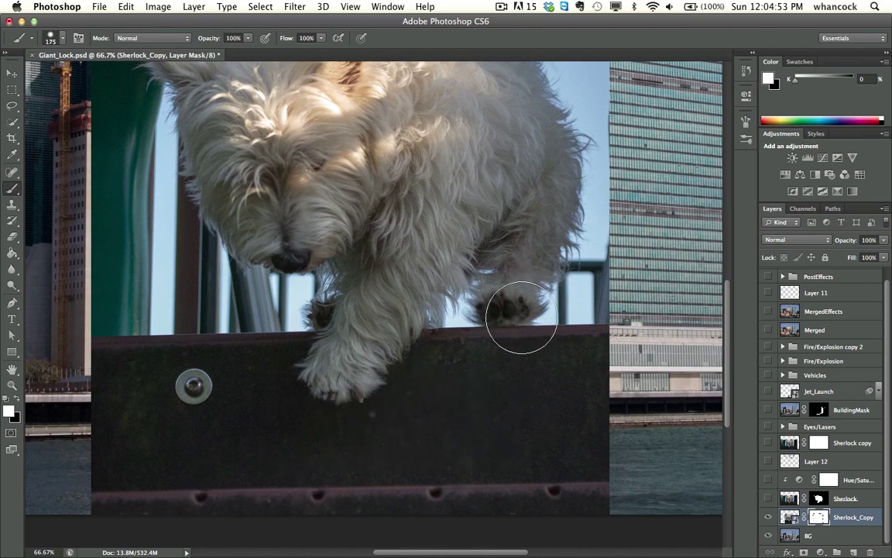
scroll(465, 402, "up", 5)
scroll(465, 402, "left", 3)
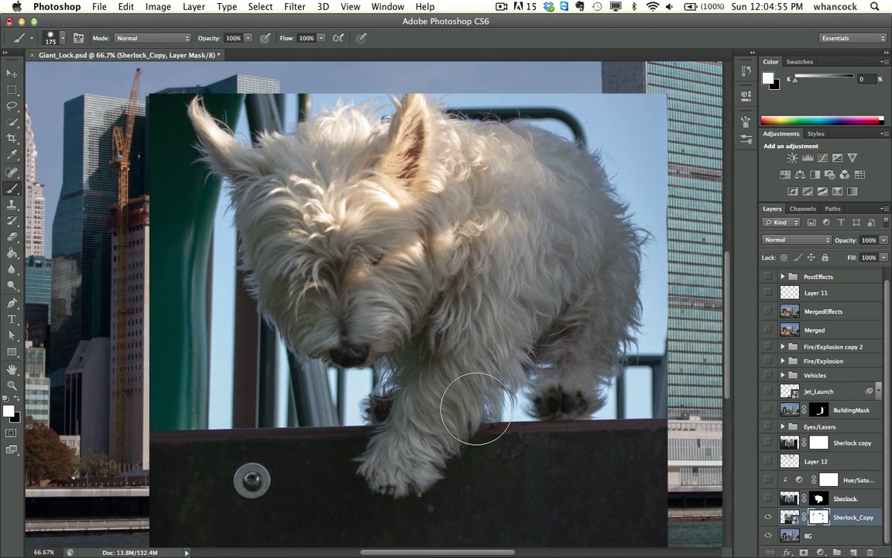
key("super+minus")
key("super+minus")
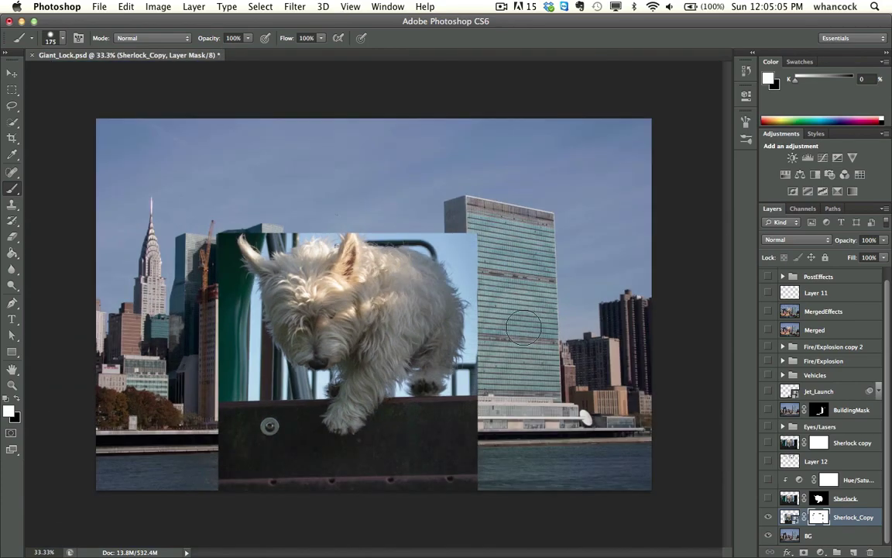
- Hide Sherlock_Copy, toggle the BG layer off and on, and show the Sherlock cutout over the skyline
left_click(768, 518)
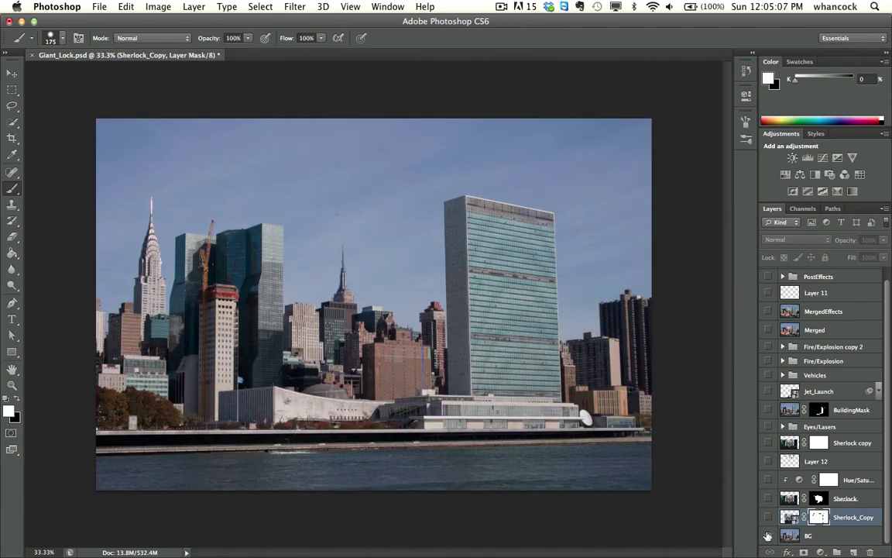
left_click(768, 535)
left_click(768, 535)
left_click(768, 499)
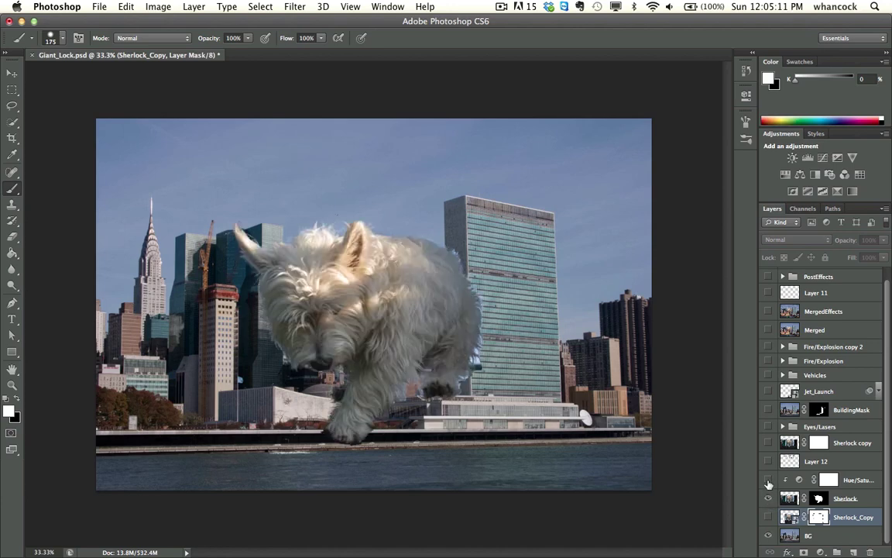
- Show Hue/Saturation, Eyes/Lasers, BuildingMask, Jet_Launch, Vehicles, both Fire/Explosion groups and PostEffects, keeping Layer 12 and Sherlock copy hidden
left_click(768, 463)
left_click(768, 461)
left_click(768, 443)
left_click(768, 427)
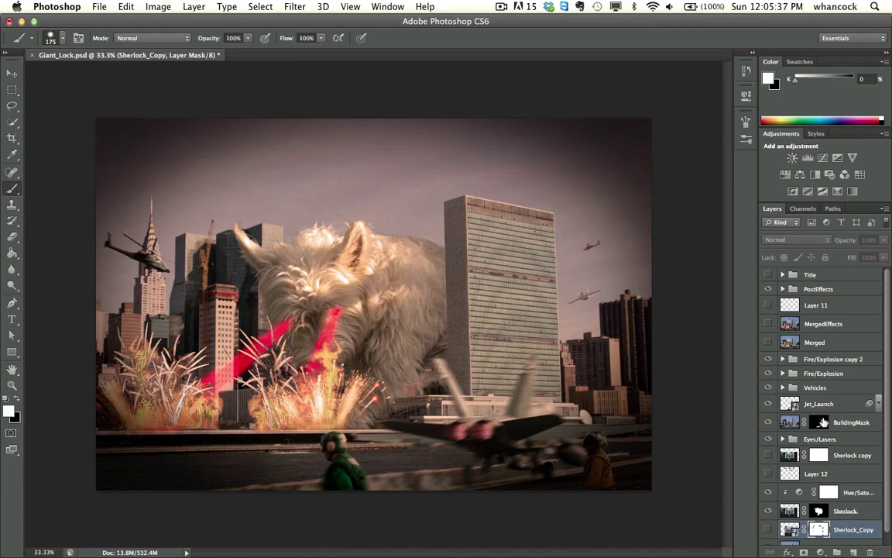
- Examine the BuildingMask layer's mask on its own, return to the full composite, and select the Jet_Launch layer
left_click(819, 422, "alt")
left_click(820, 424, "alt")
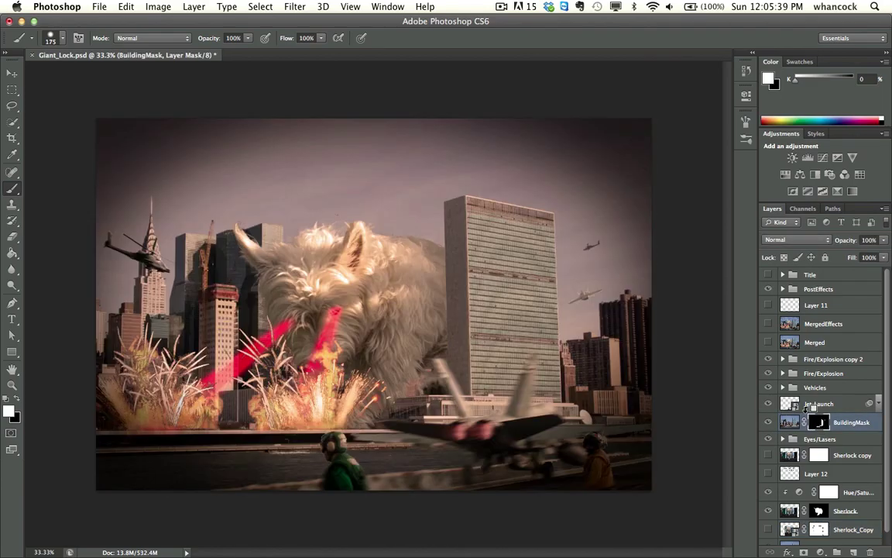
left_click(790, 403)
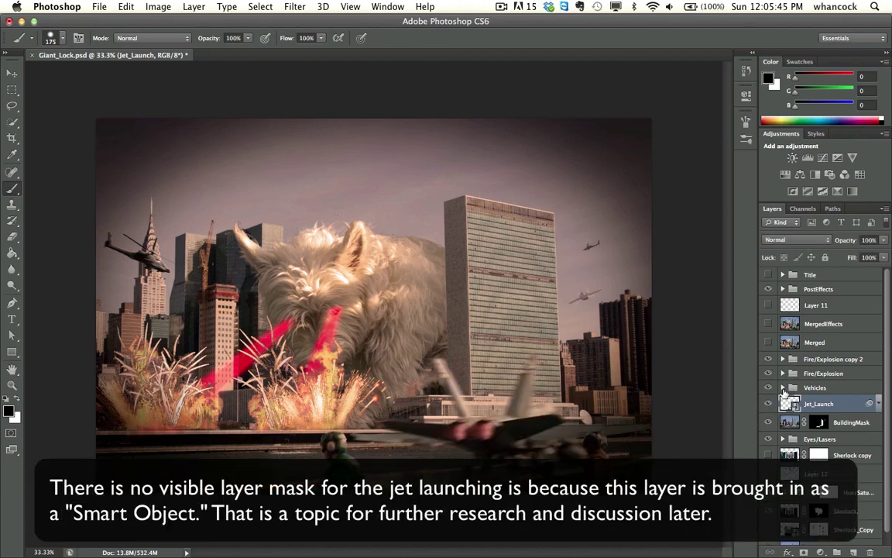
- Examine the contents of the Vehicles and Fire/Explosion copy 2 groups, collapsing each one again
left_click(783, 388)
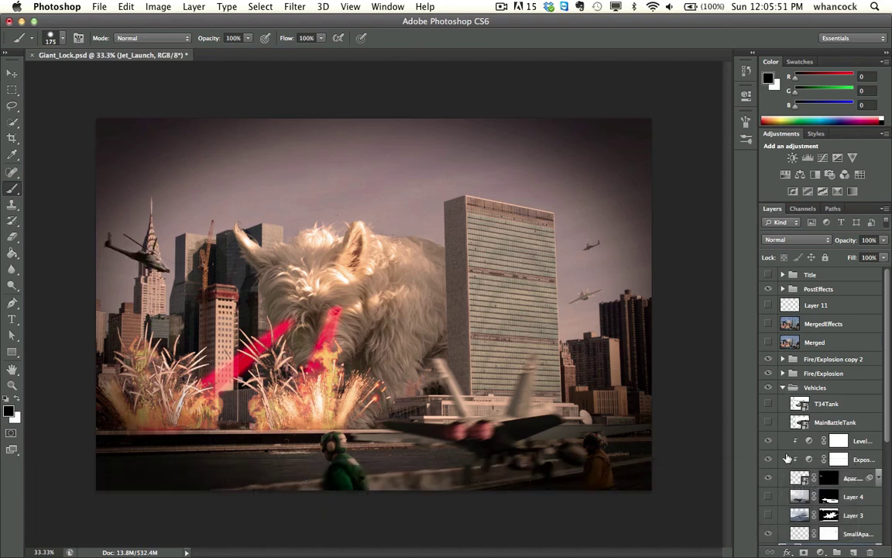
left_click(783, 387)
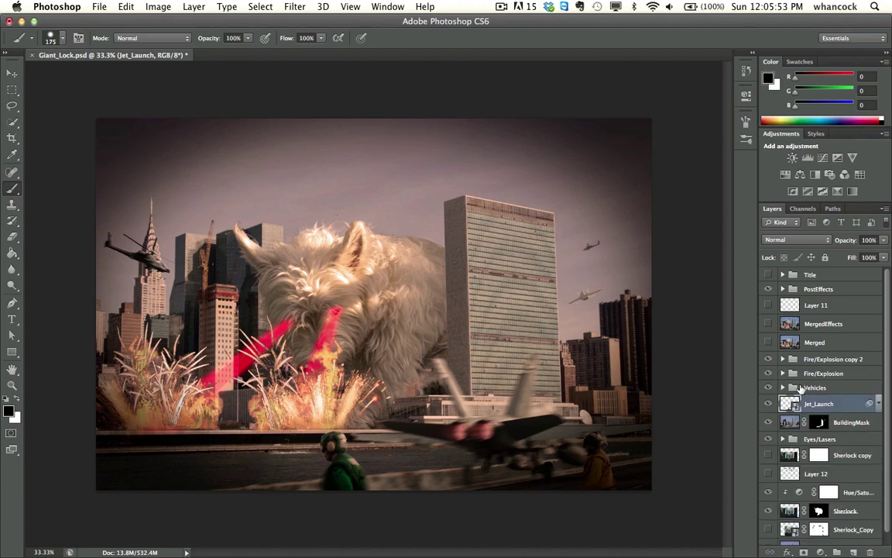
left_click(803, 387)
left_click(793, 374)
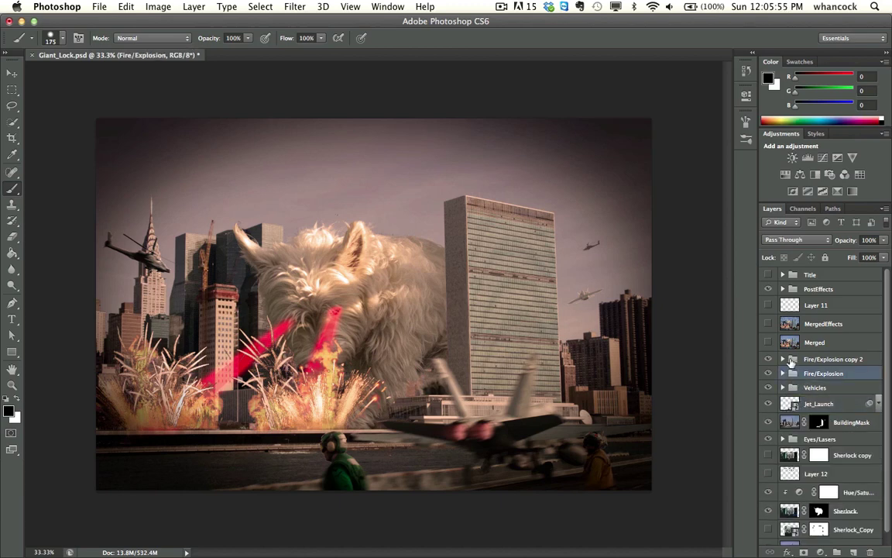
left_click(793, 359)
left_click(783, 359)
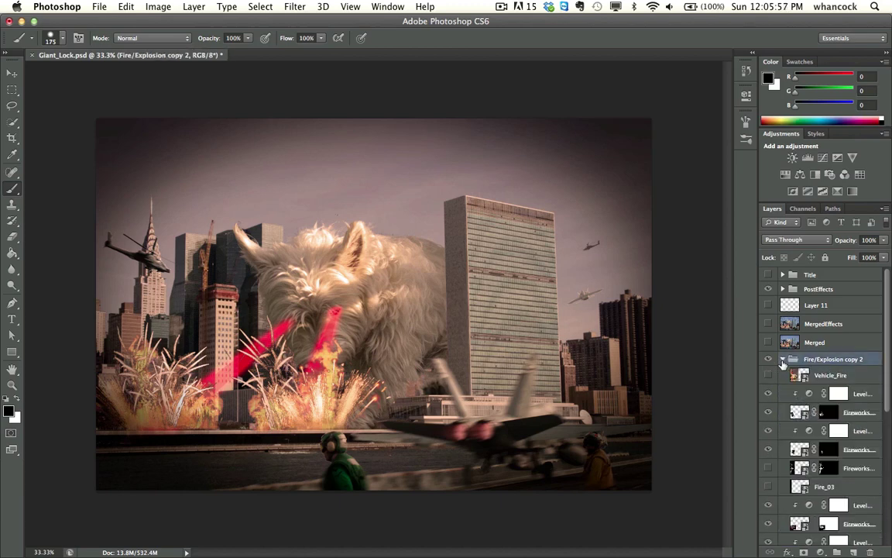
left_click(783, 359)
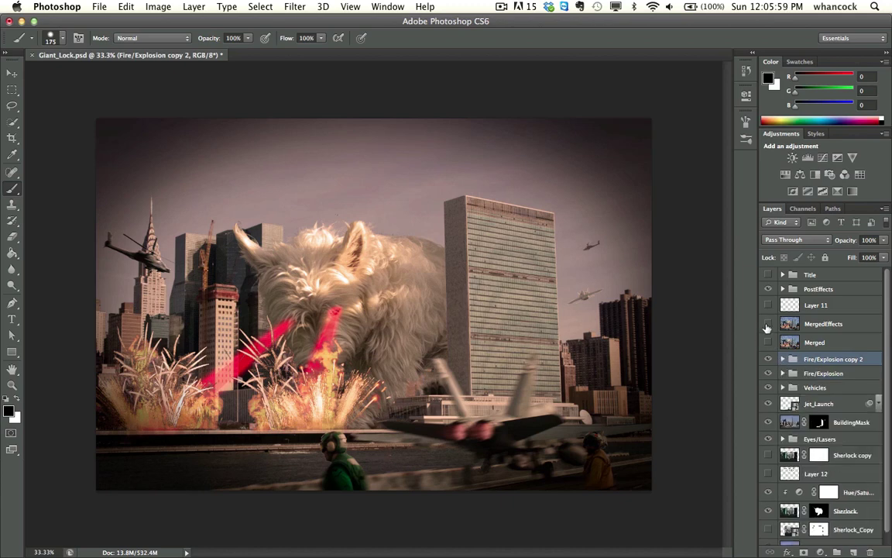
- Select the MergedEffects layer and preview its painterly effect on the composite, leaving the layer hidden
left_click(768, 324)
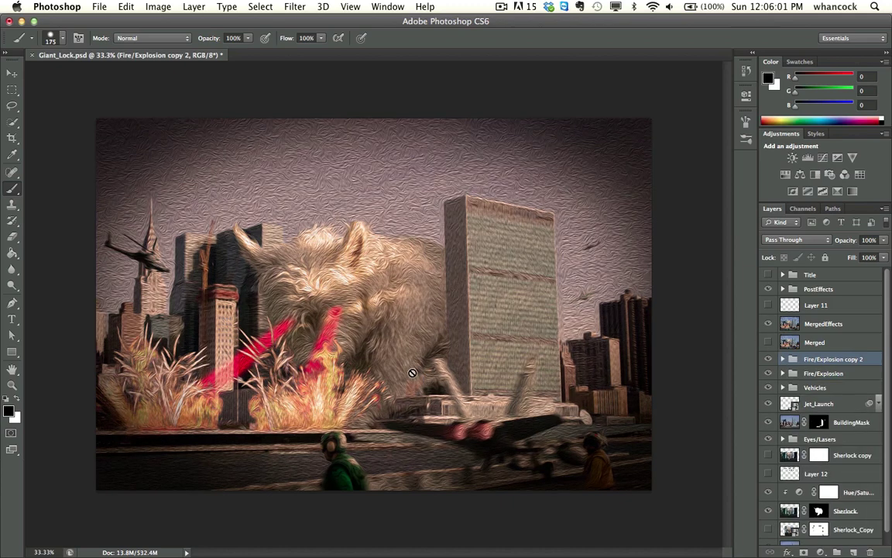
left_click(798, 325)
left_click(768, 324)
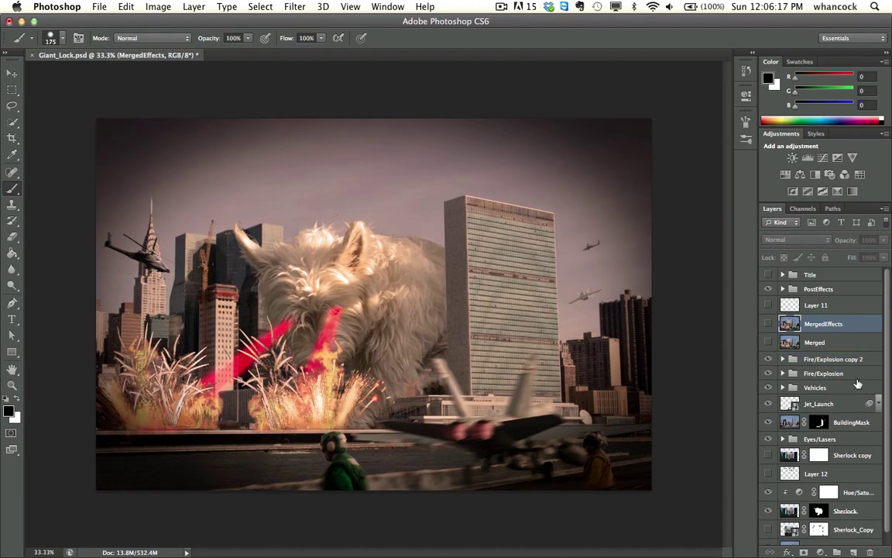